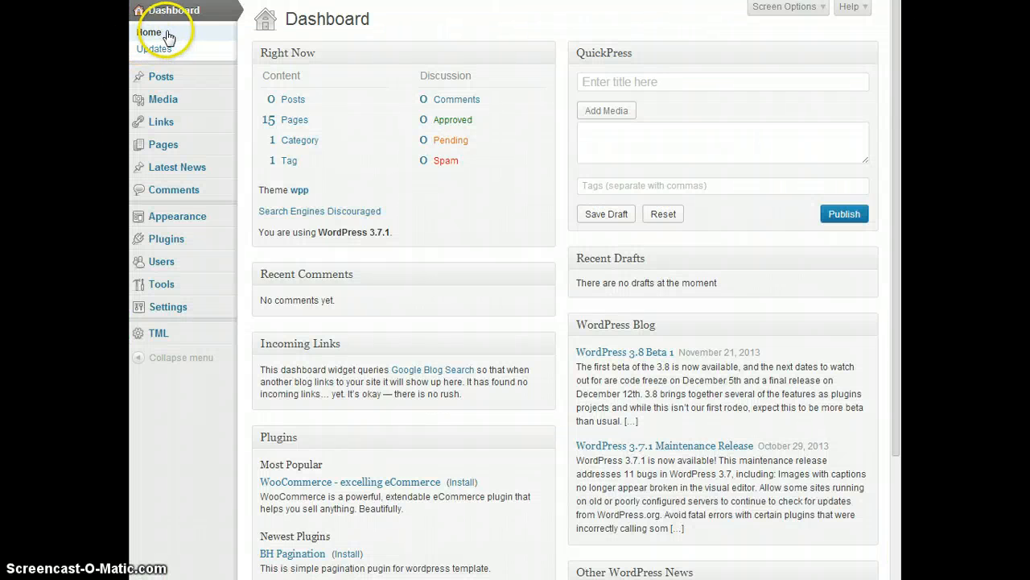
Delete the second image, showing boots hanging on a fence, from the WP-Cycle images
mouse_move(182, 107)
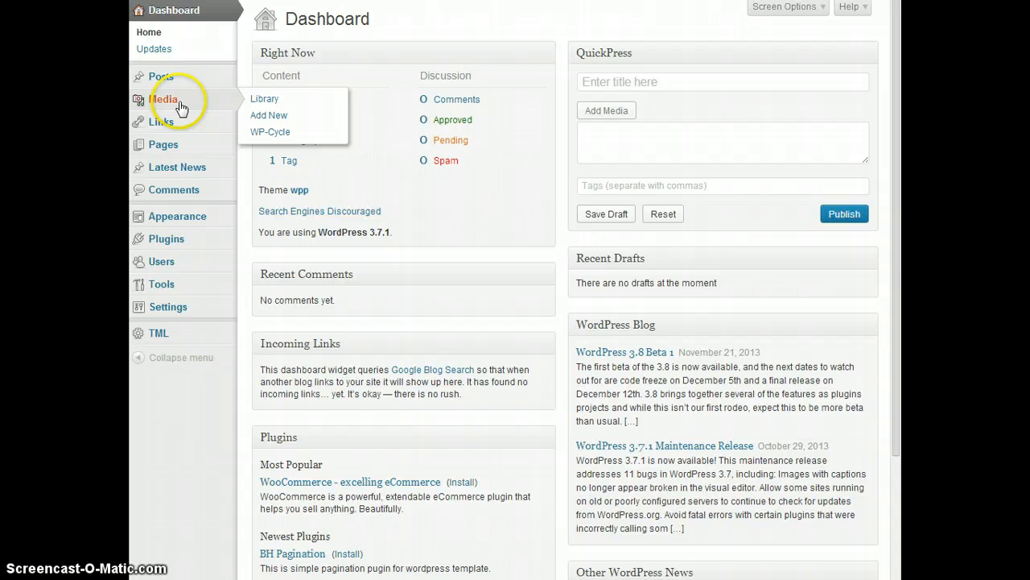
left_click(287, 141)
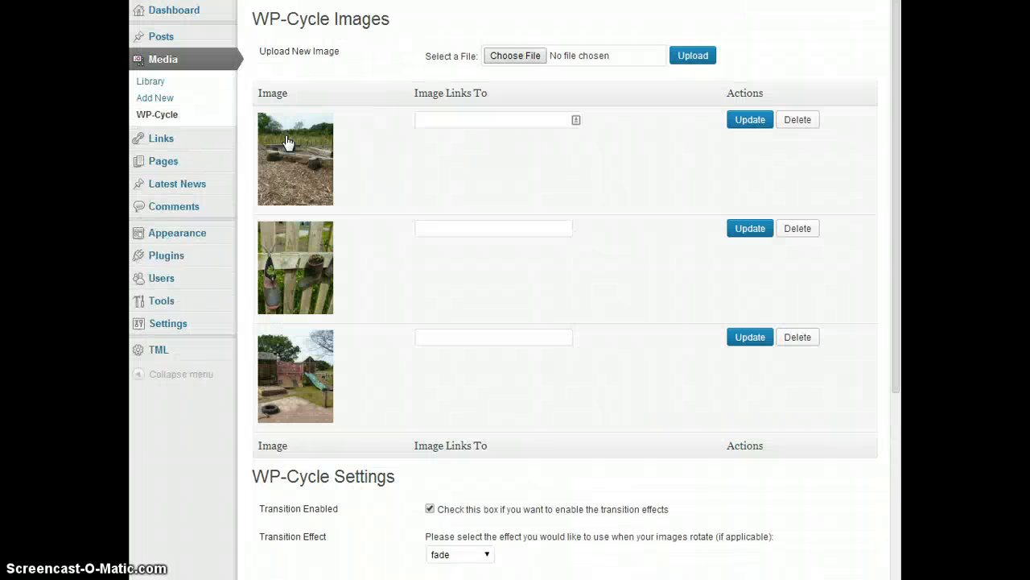
left_click(374, 248)
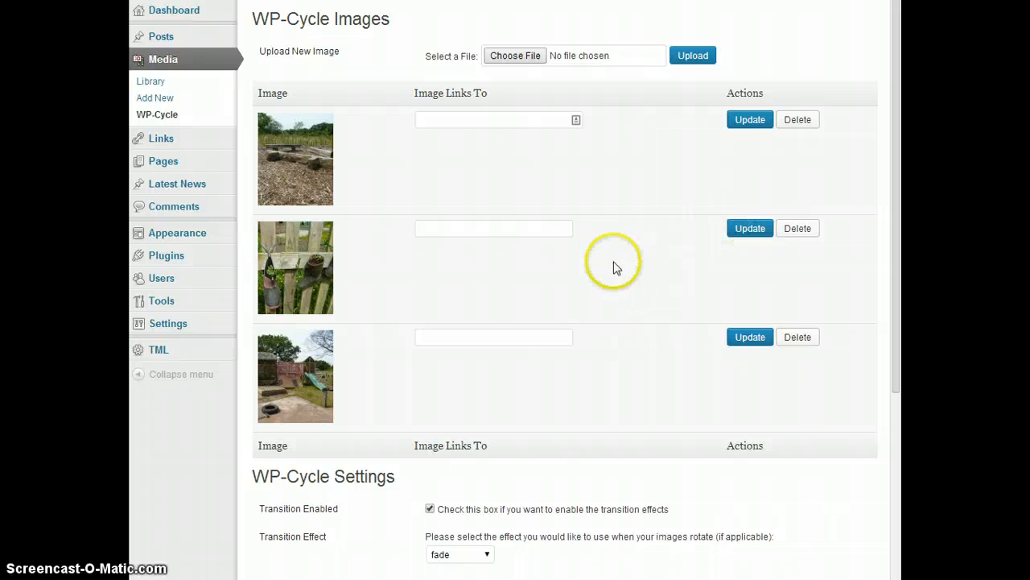
left_click(805, 229)
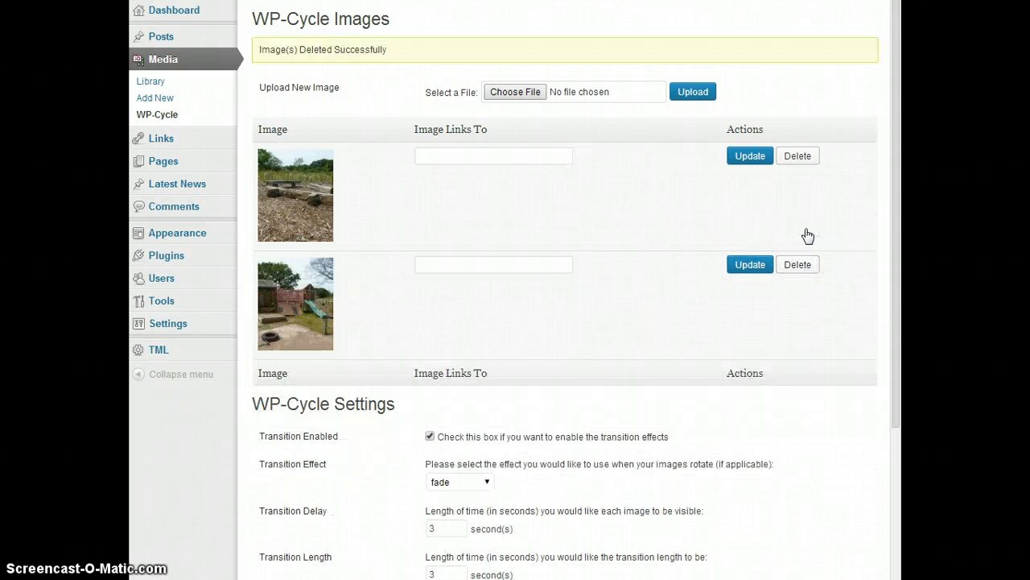
Upload P1030087 (Small).JPG from the _for_upload folder as a new WP-Cycle image
left_click(513, 92)
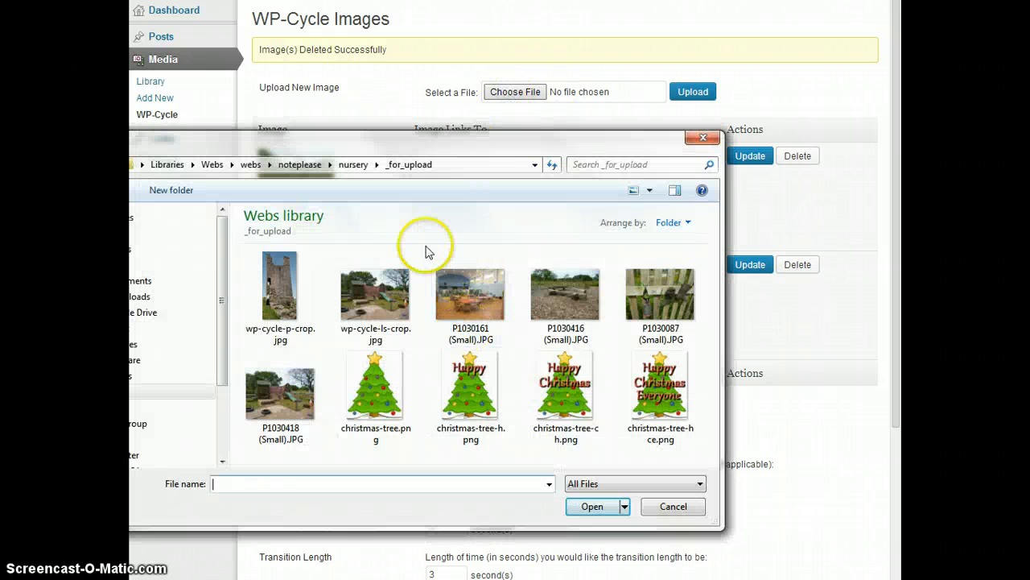
double_click(669, 289)
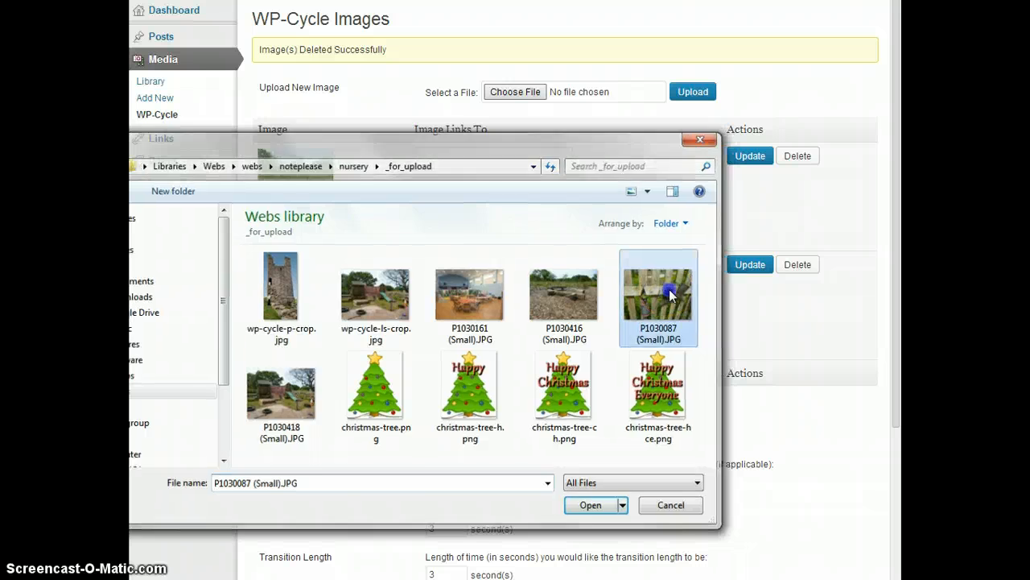
left_click(694, 92)
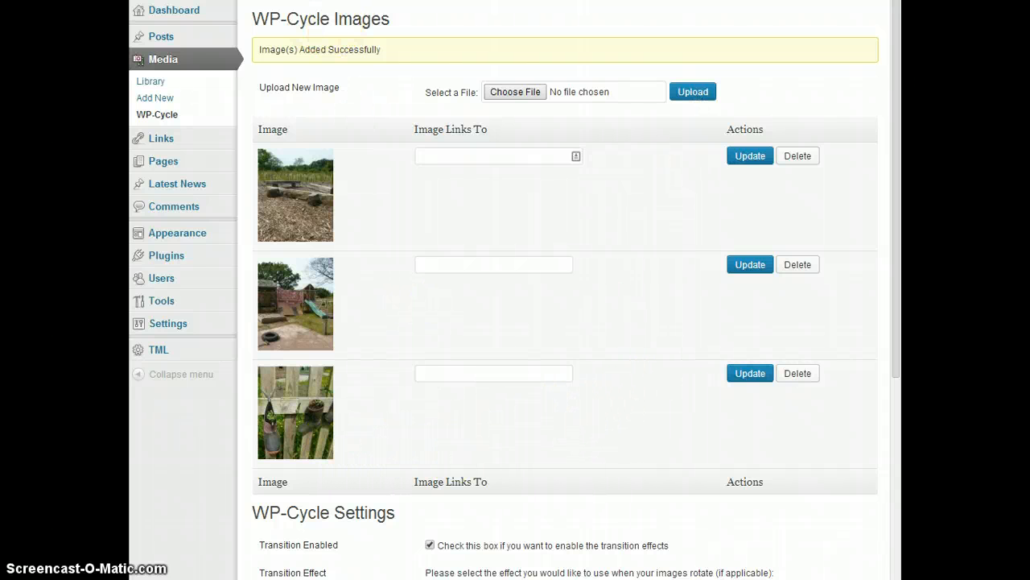
View the rotating images on the site's home page and return to the WP-Cycle page
left_click(192, 14)
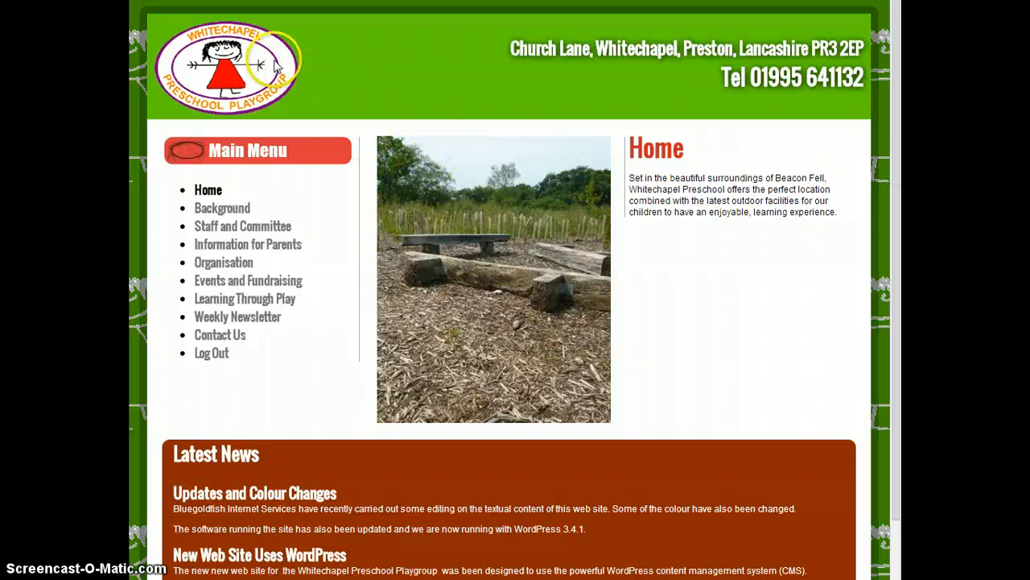
left_click(322, 40)
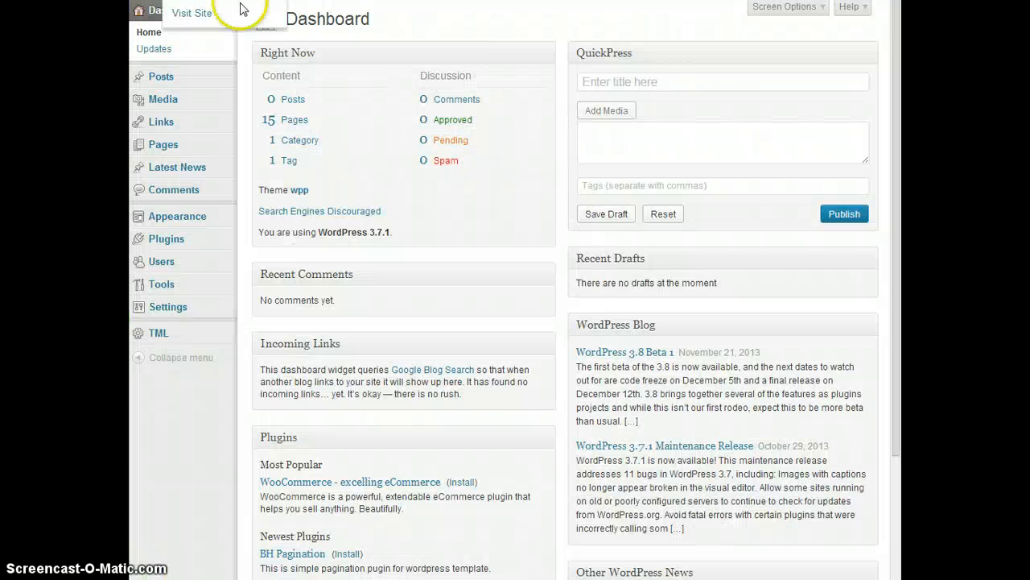
mouse_move(193, 111)
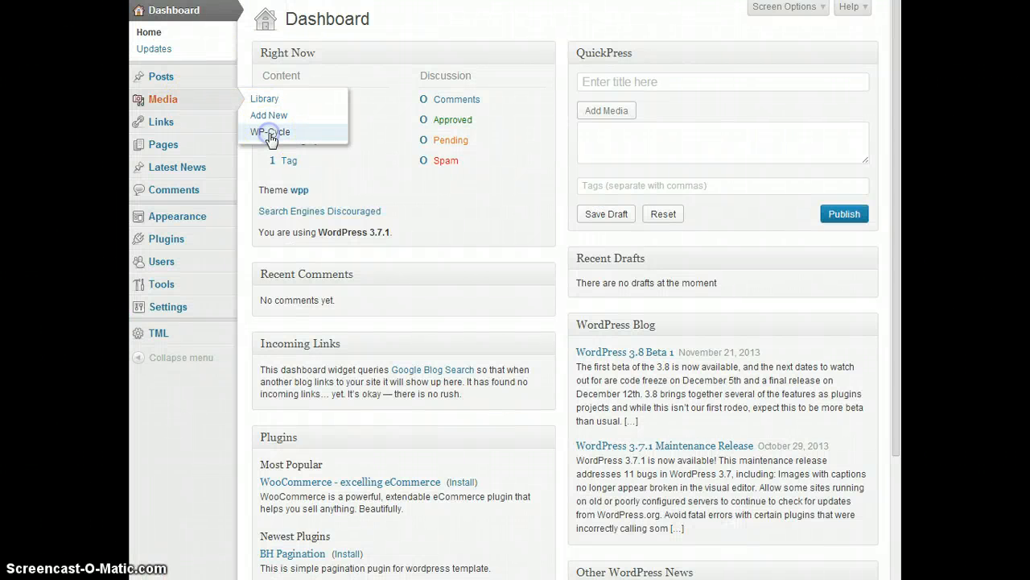
left_click(274, 132)
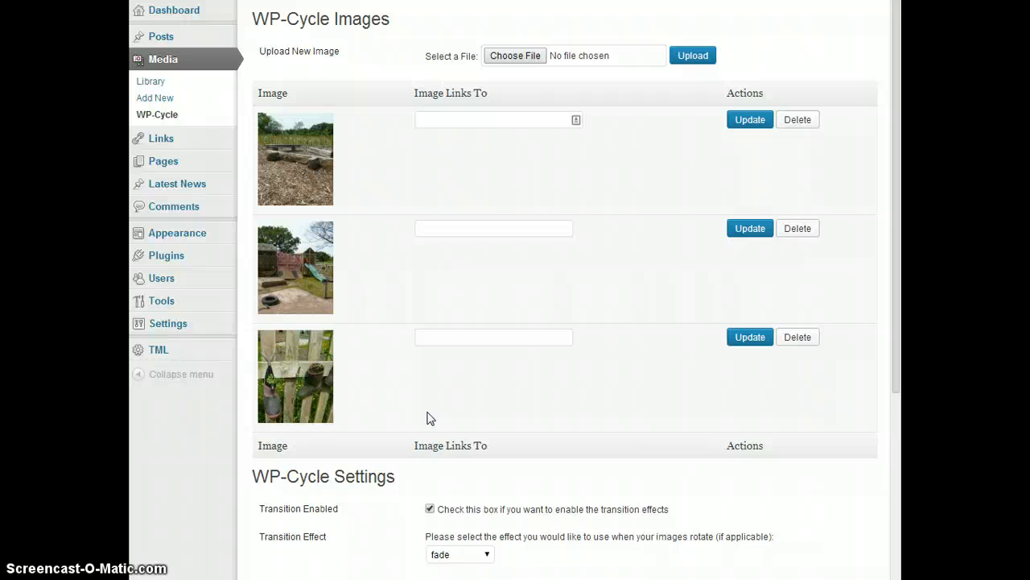
Review the WP-Cycle image list together with its transition and image dimension settings
scroll(478, 357, "down", 4)
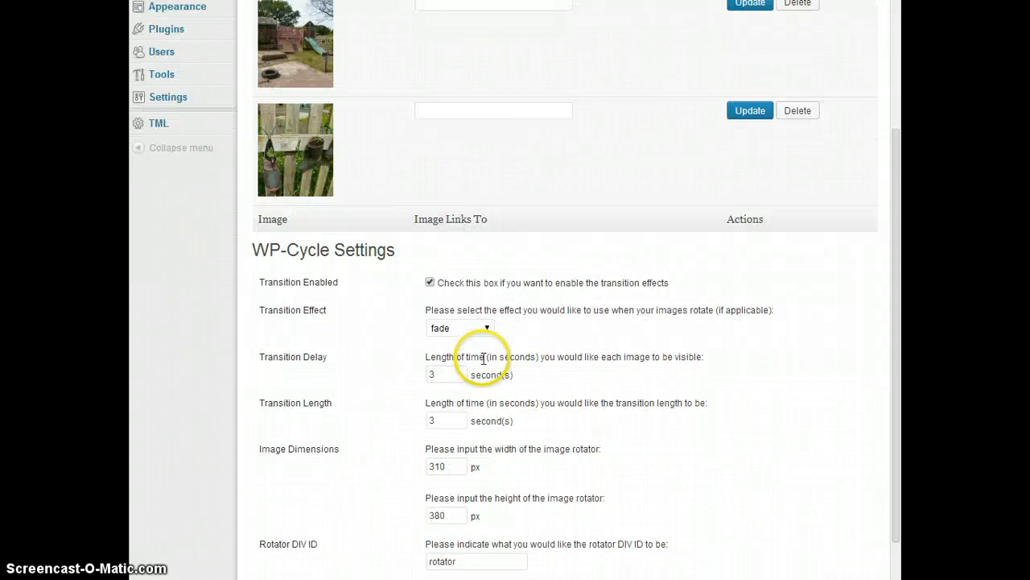
scroll(584, 250, "up", 3)
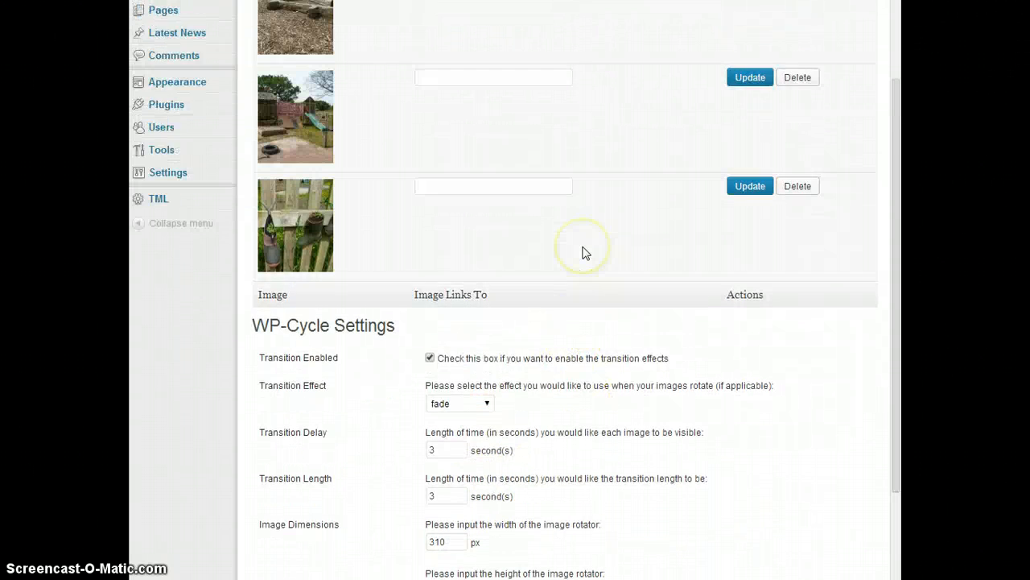
scroll(584, 251, "up", 1)
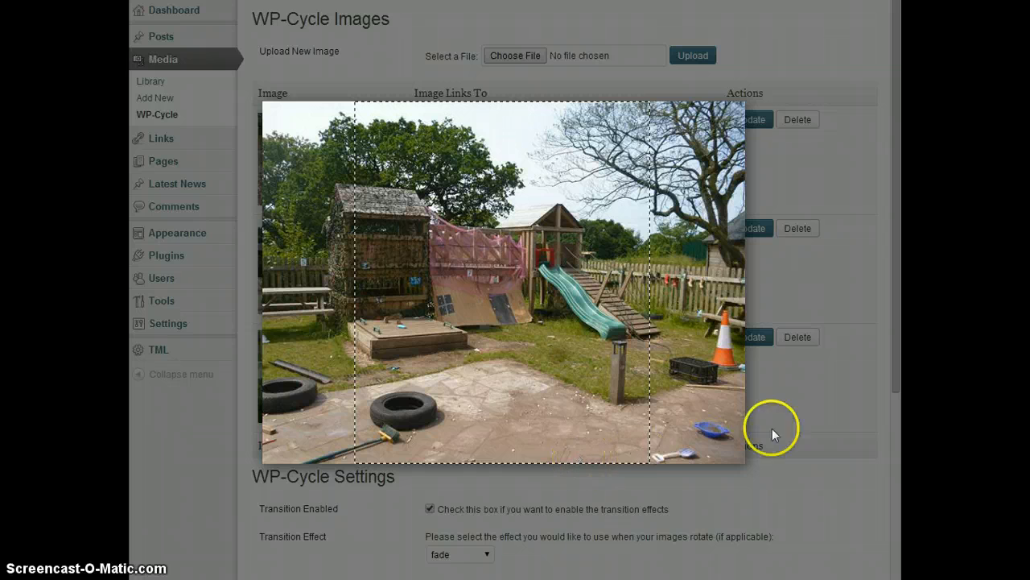
key("Escape")
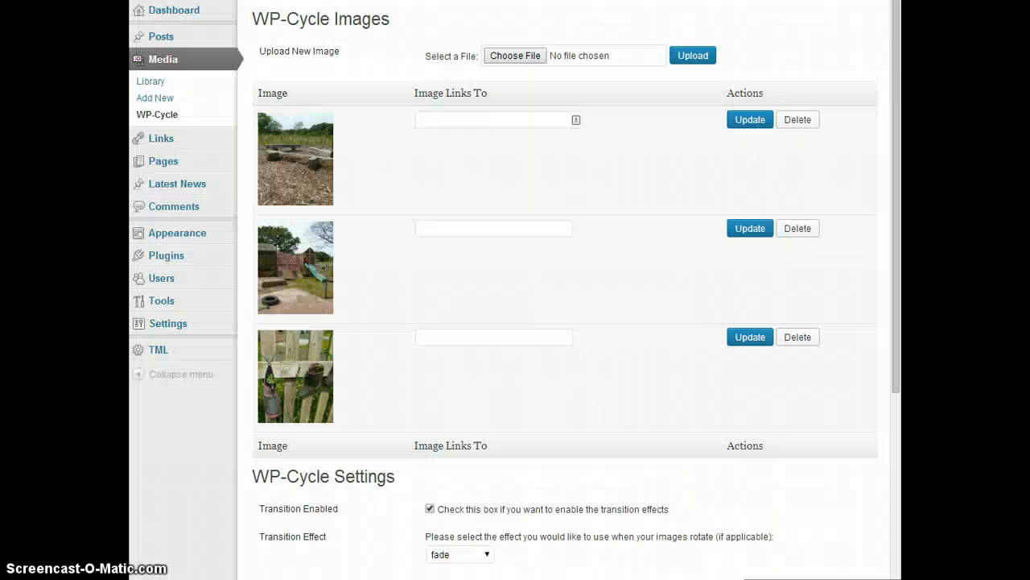
key("Return")
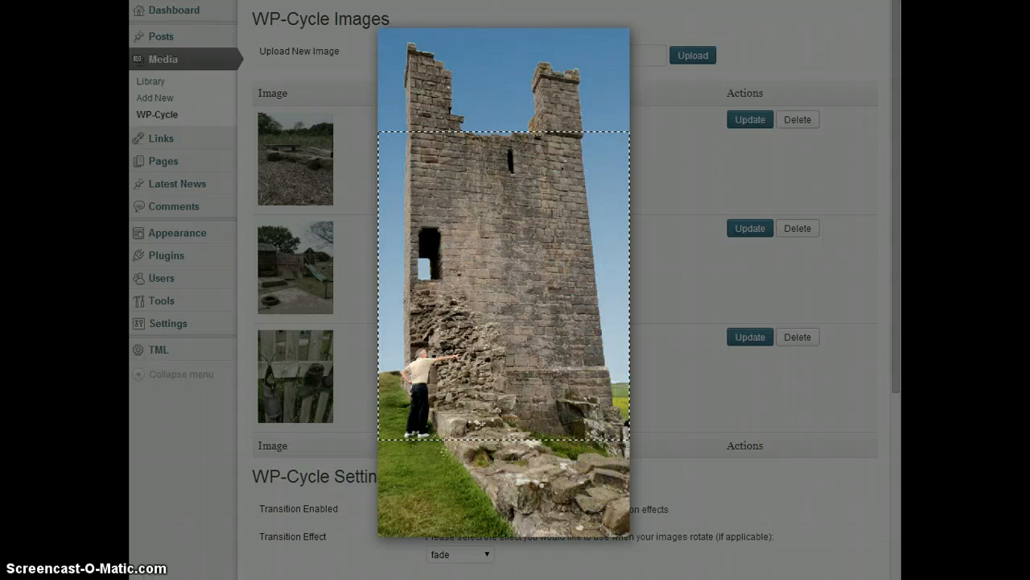
key("Escape")
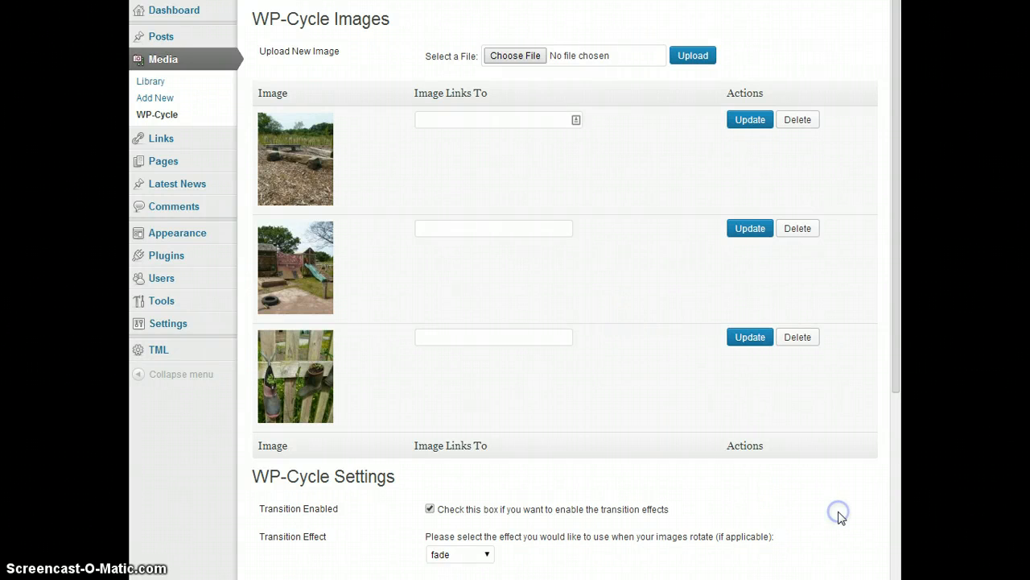
scroll(838, 516, "down", 4)
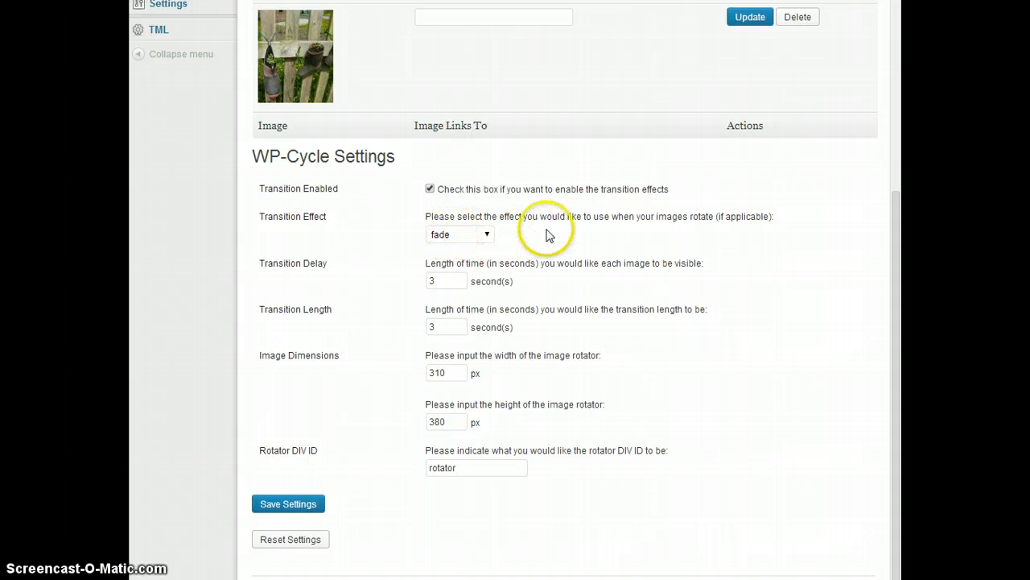
Check how the current transition plays on the live site, and reopen the WP-Cycle page
left_click(192, 11)
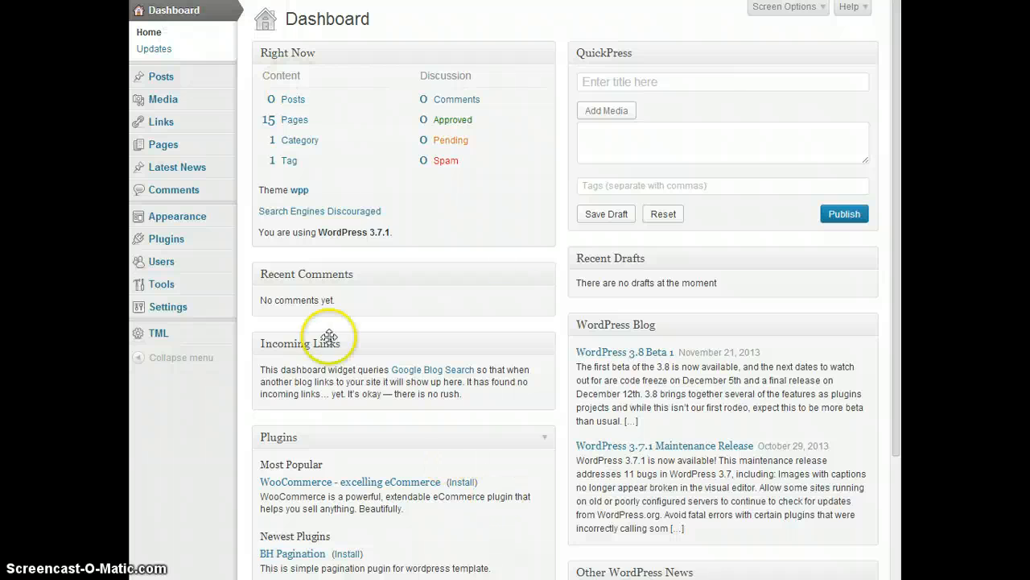
mouse_move(193, 98)
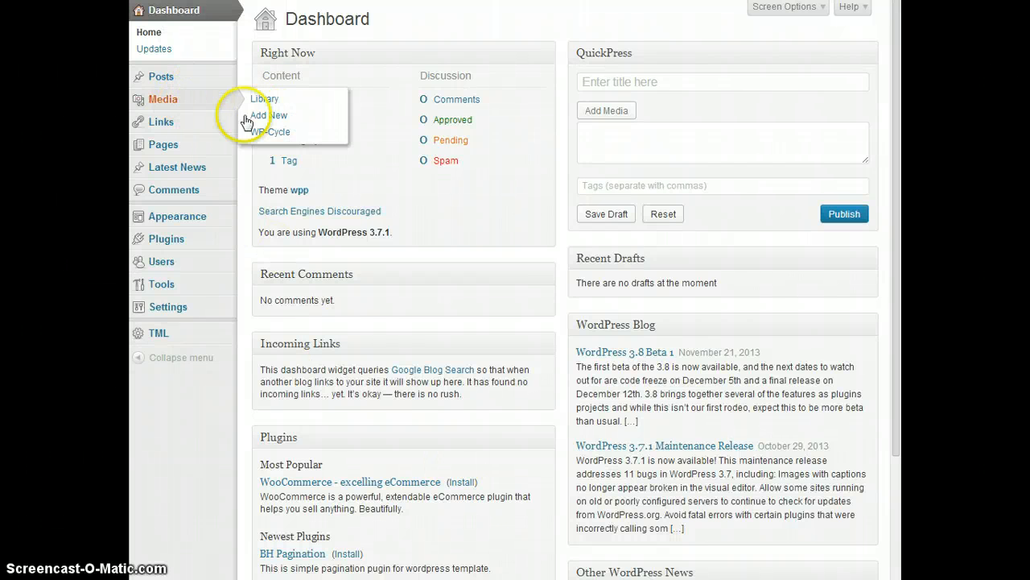
left_click(267, 134)
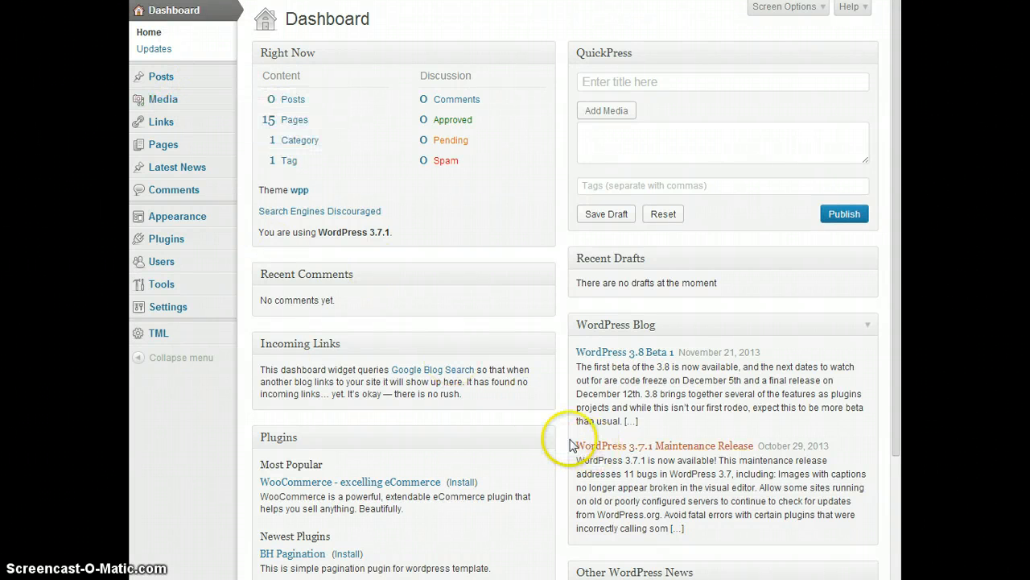
Set the WP-Cycle transition effect to wipe, save the settings and view the effect on the site
scroll(564, 437, "down", 3)
scroll(561, 437, "down", 1)
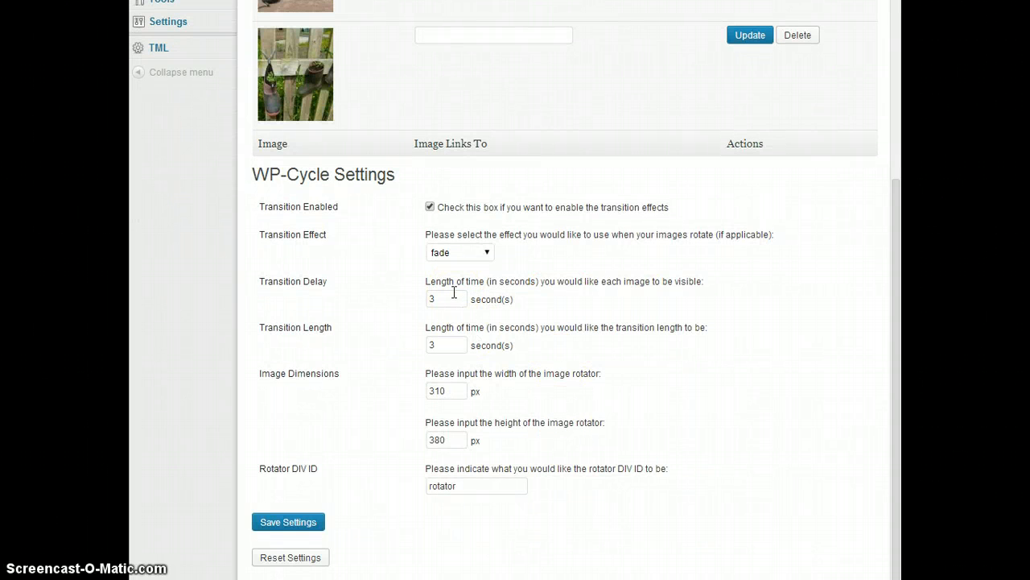
left_click(456, 345)
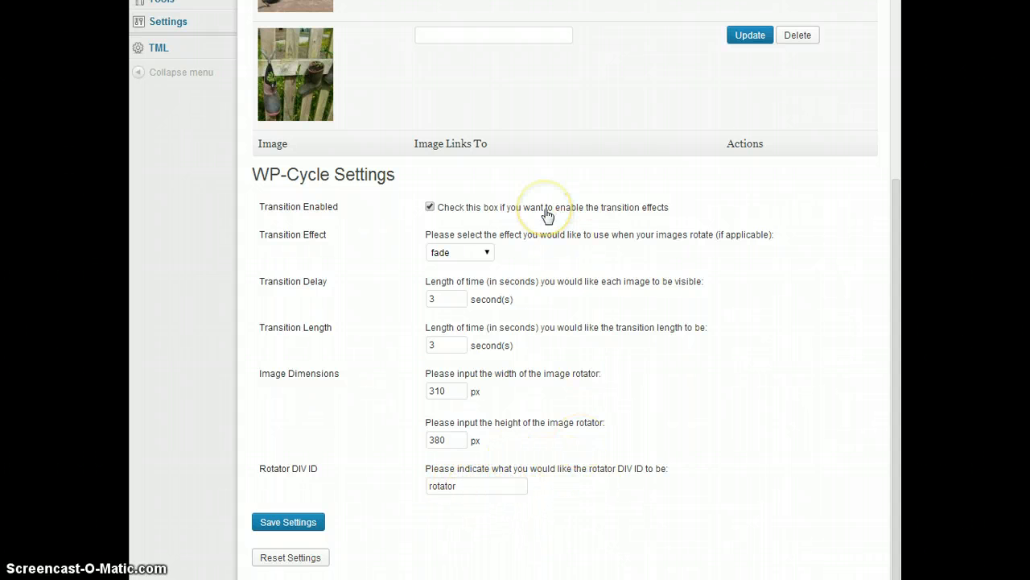
left_click(487, 254)
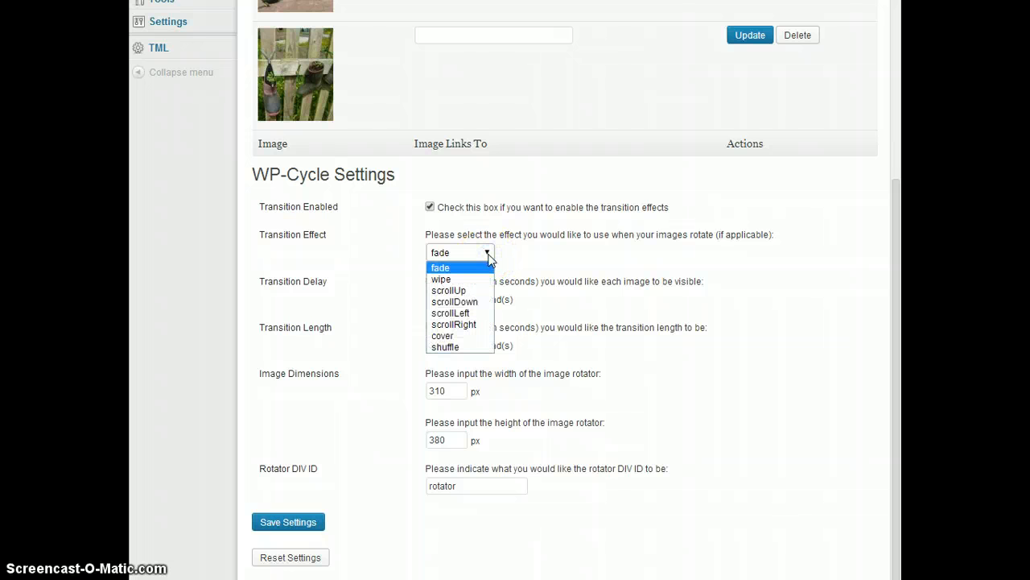
left_click(470, 279)
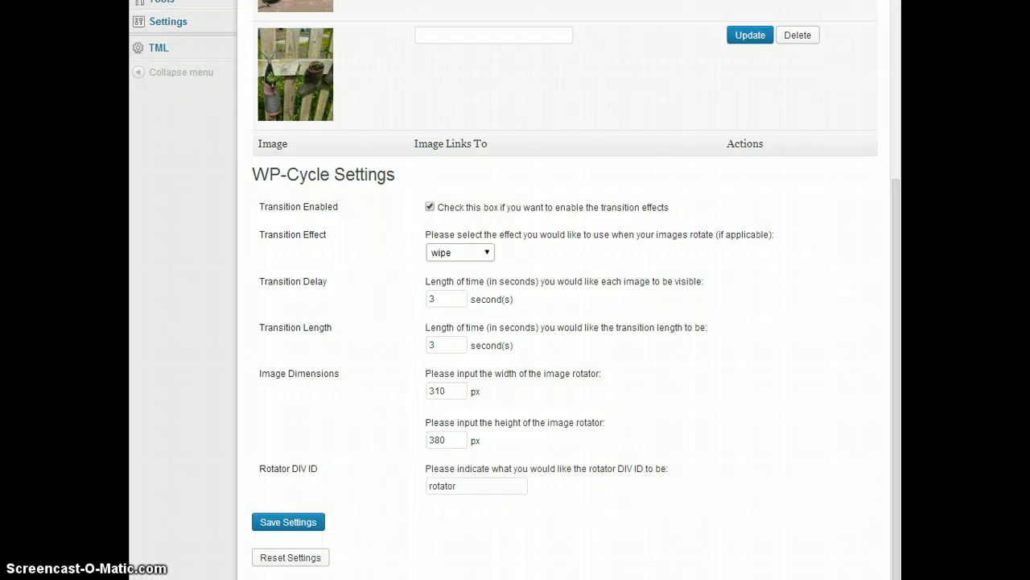
left_click(286, 523)
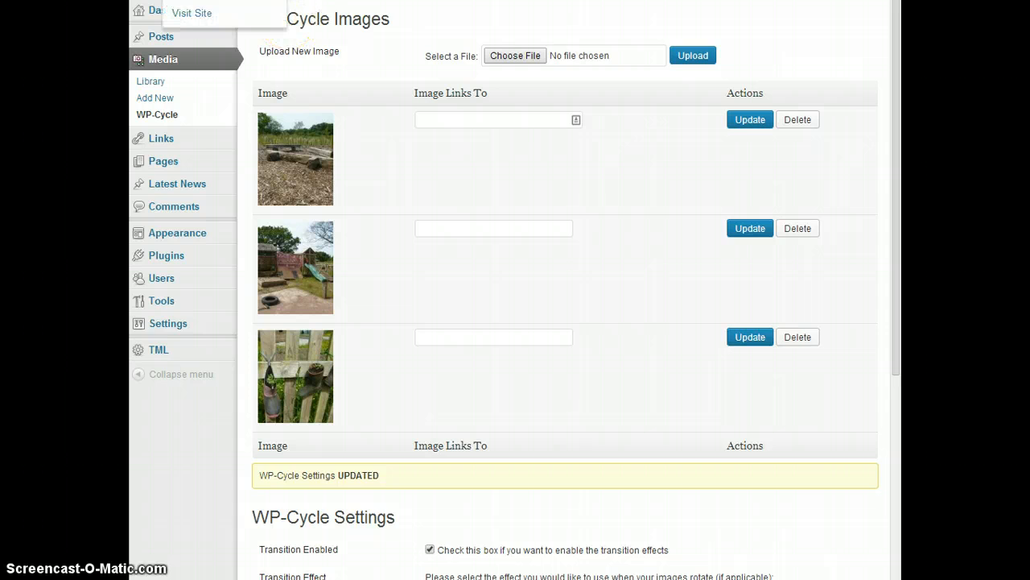
left_click(181, 12)
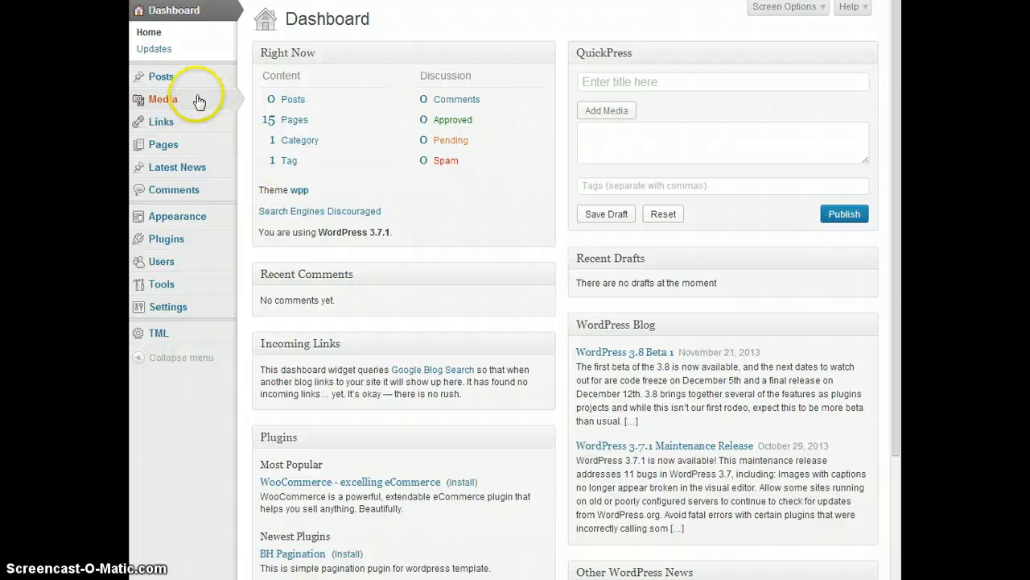
Set the WP-Cycle transition effect to scrollUp and save the settings
mouse_move(197, 99)
left_click(271, 130)
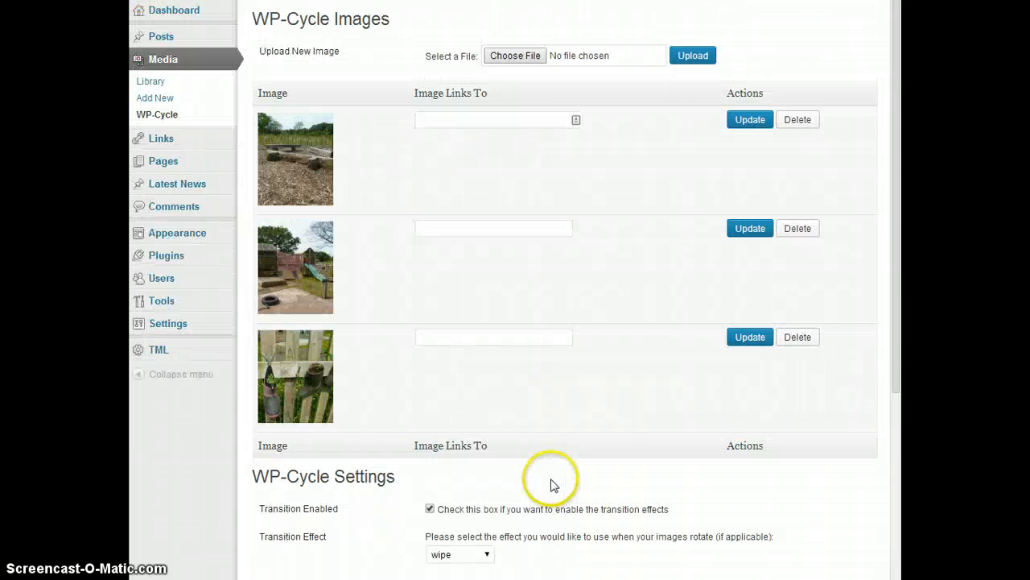
scroll(422, 487, "down", 3)
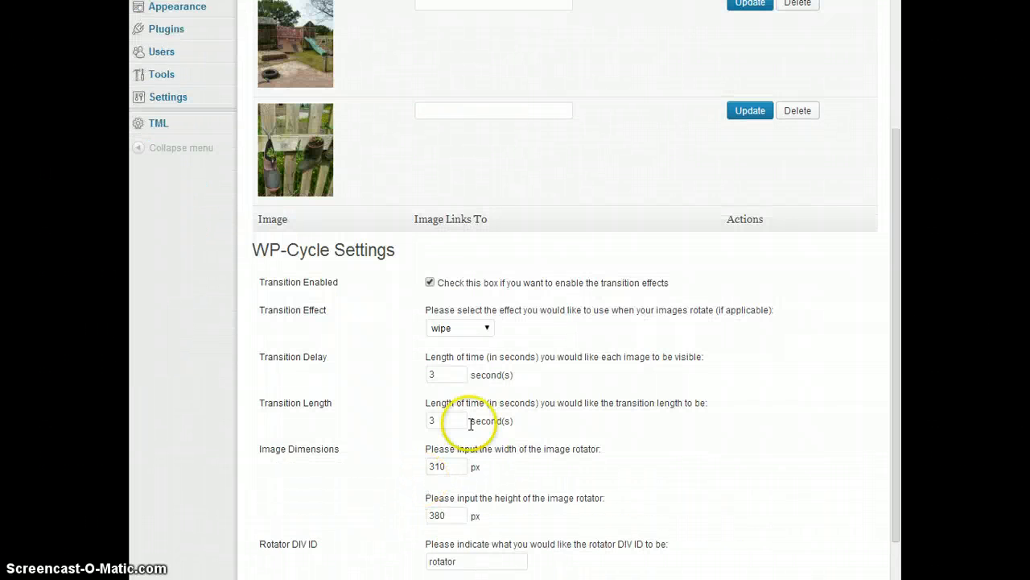
left_click(480, 330)
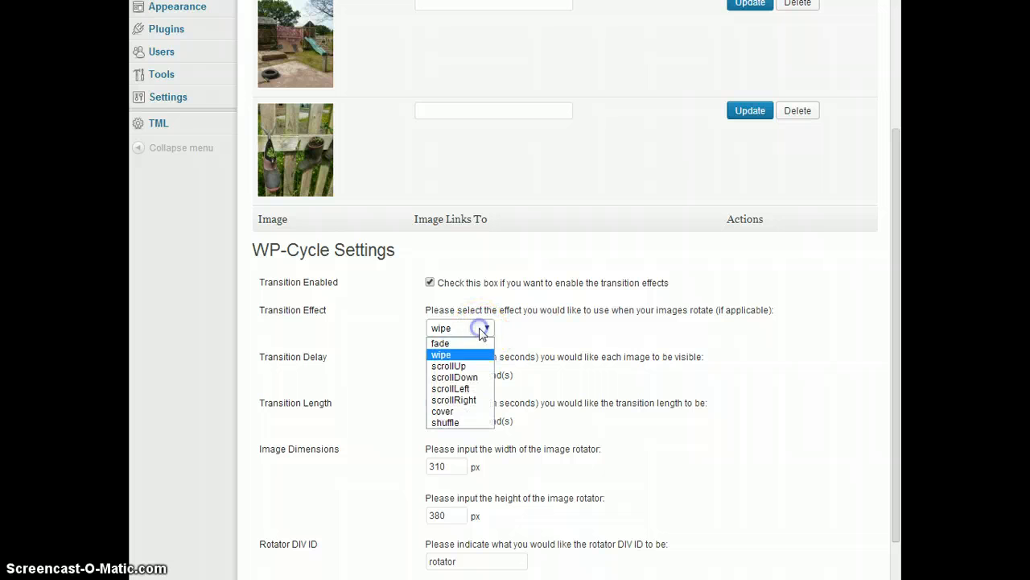
left_click(459, 365)
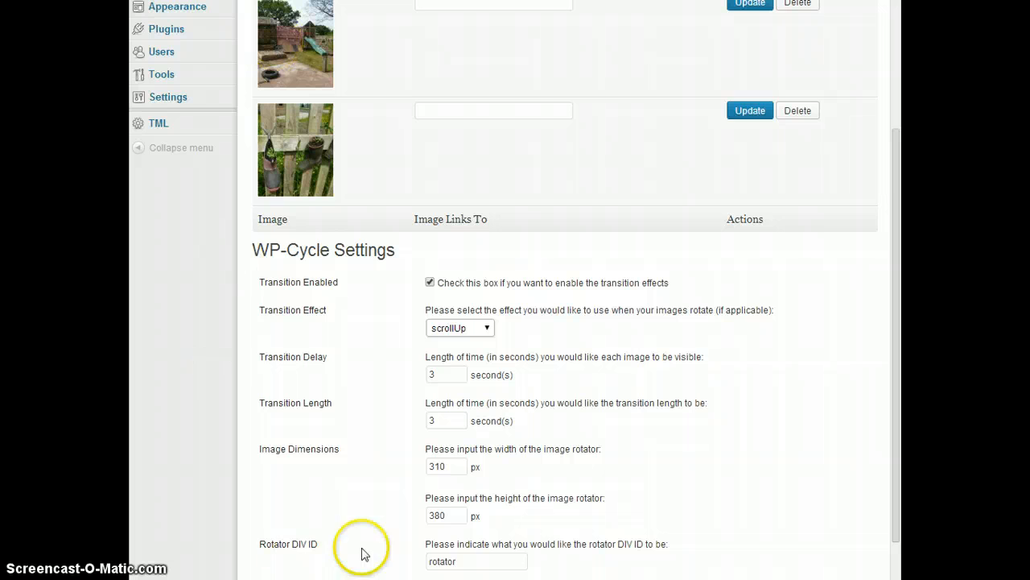
scroll(362, 547, "down", 1)
left_click(313, 504)
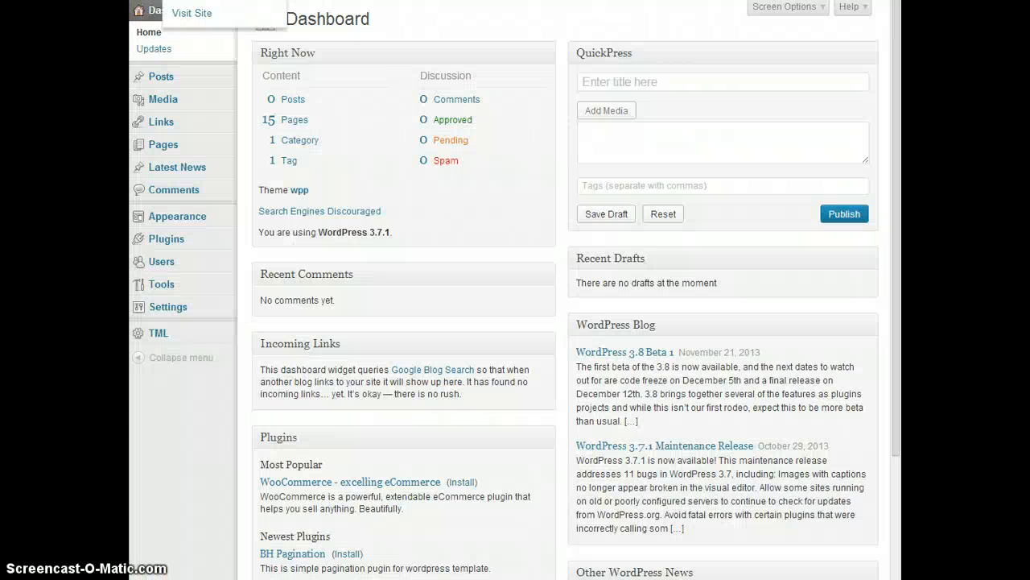
Reopen the WP-Cycle page, set the transition effect to fade and save the settings
mouse_move(211, 107)
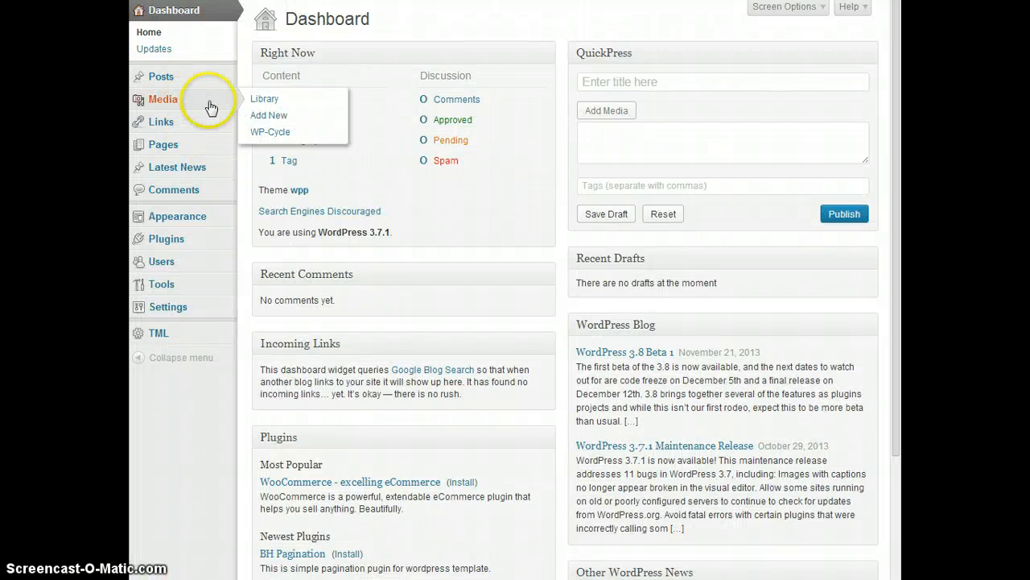
left_click(275, 130)
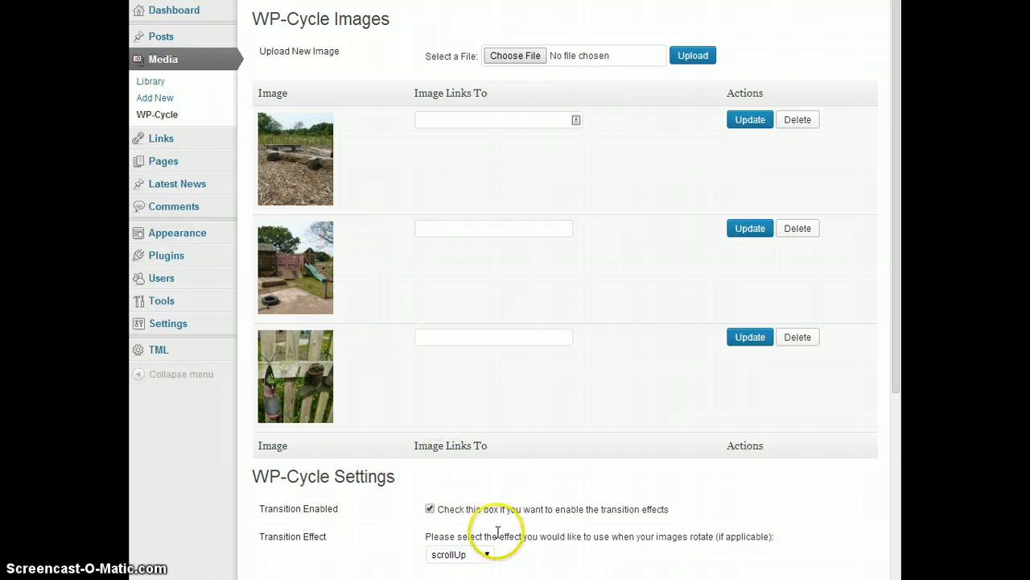
scroll(495, 534, "down", 3)
left_click(487, 328)
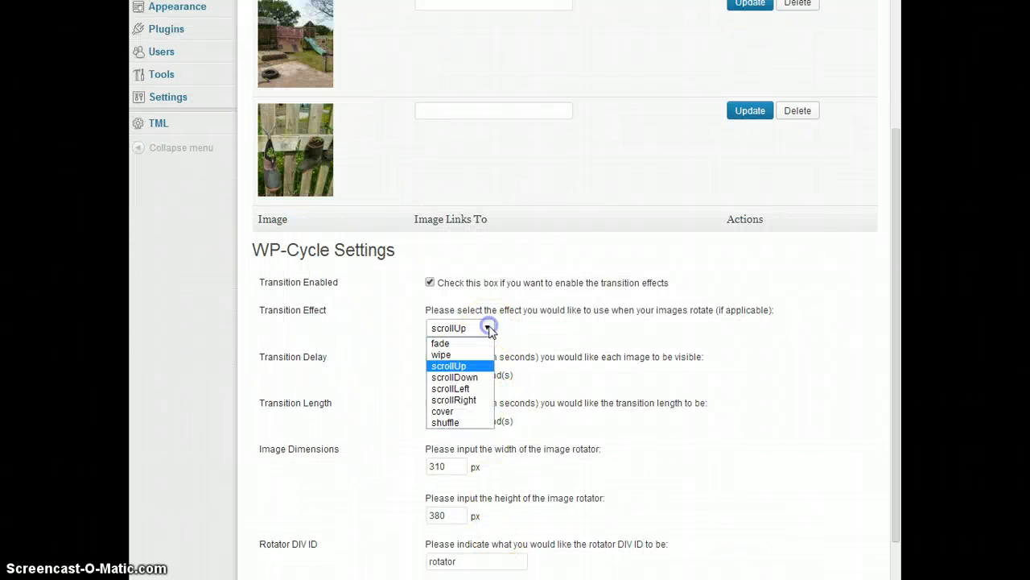
left_click(479, 340)
scroll(383, 457, "down", 1)
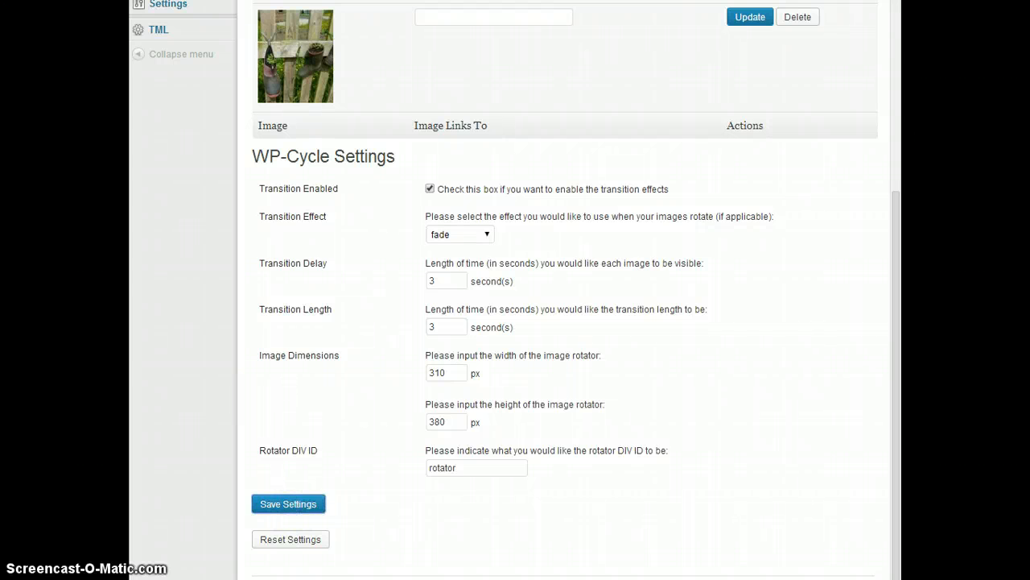
left_click(288, 503)
Upload P1030161 (Small).JPG to the WP-Cycle images and view the slideshow on the live site
left_click(168, 11)
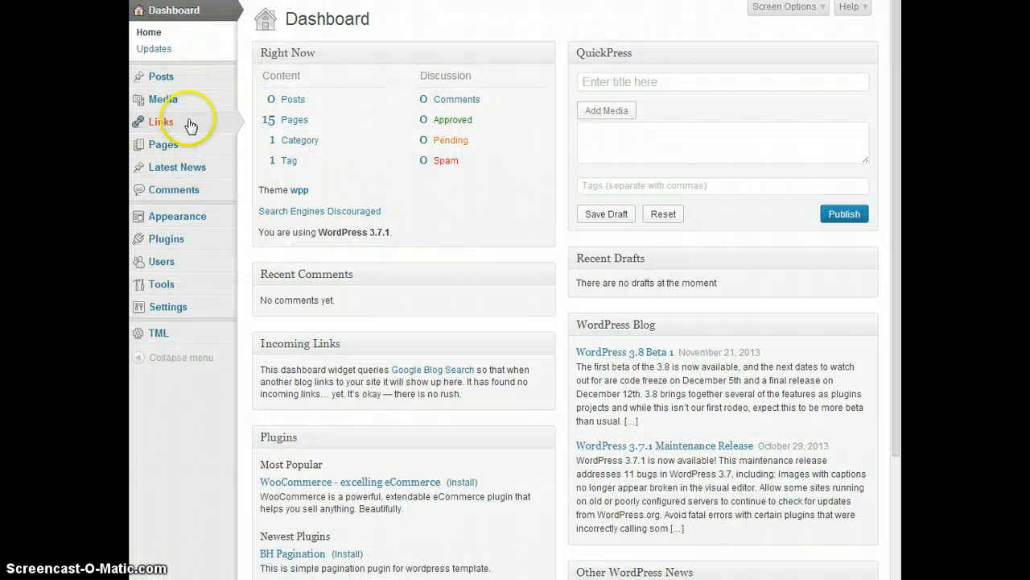
mouse_move(194, 105)
left_click(274, 131)
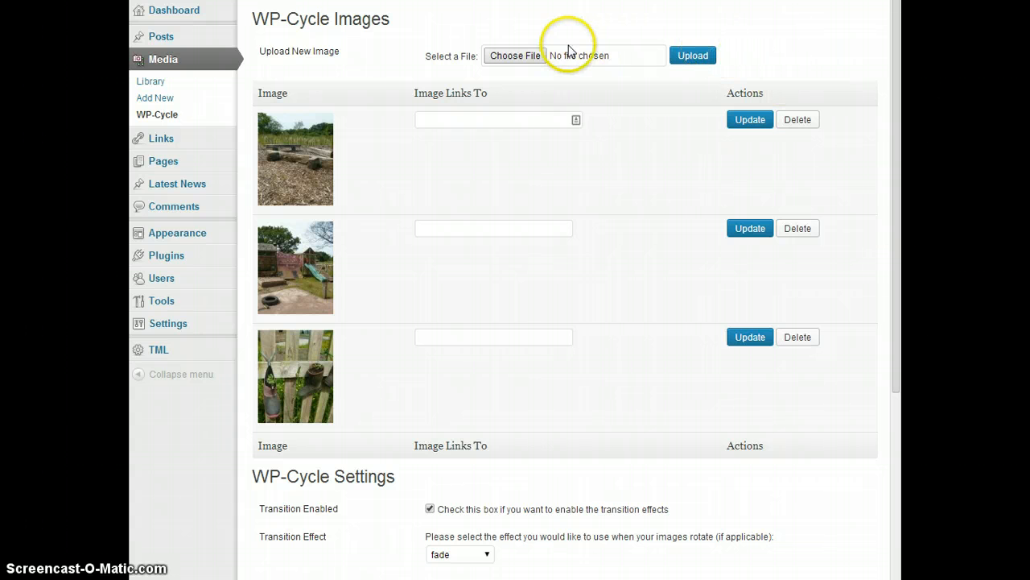
left_click(527, 56)
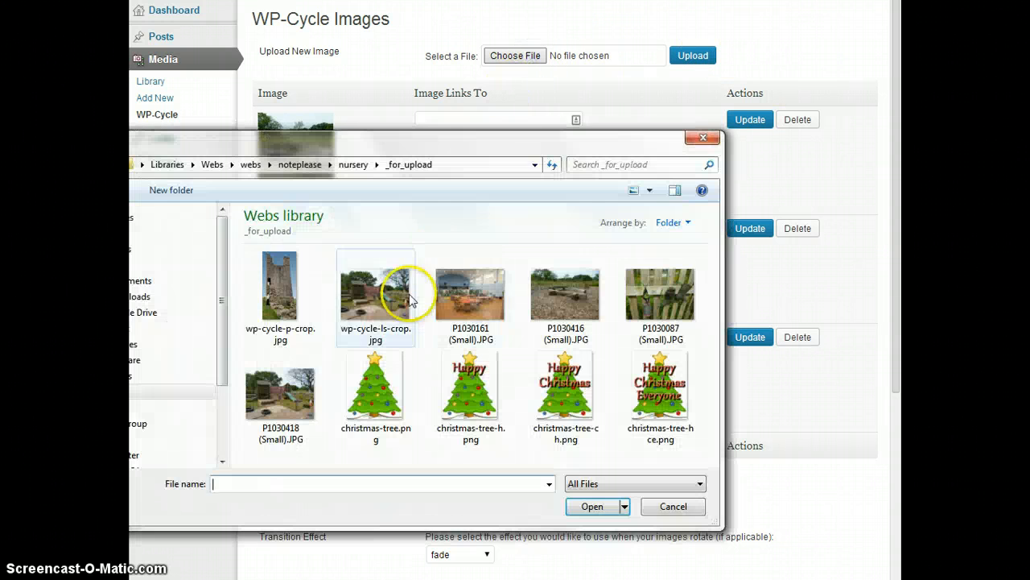
double_click(475, 300)
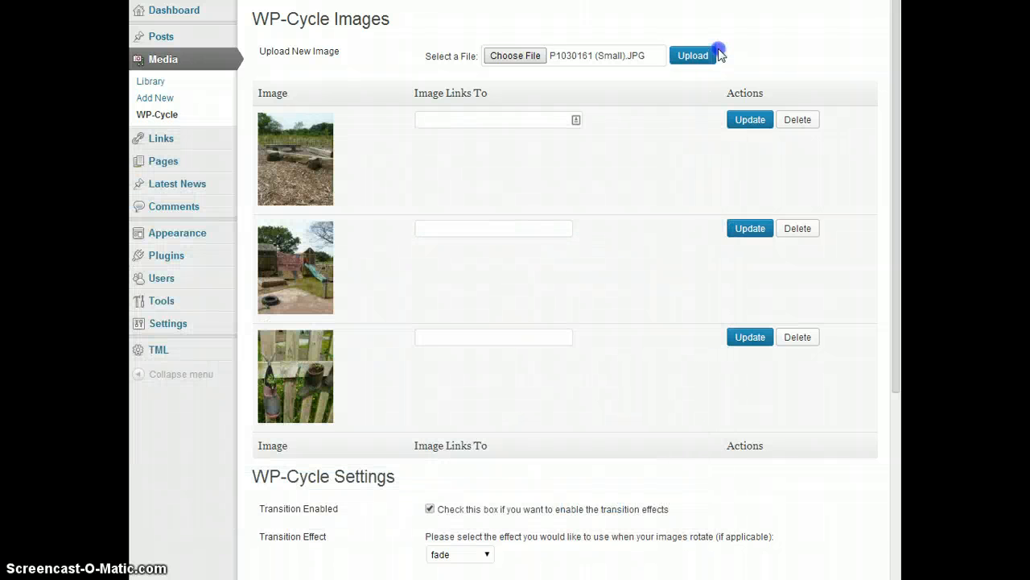
left_click(689, 58)
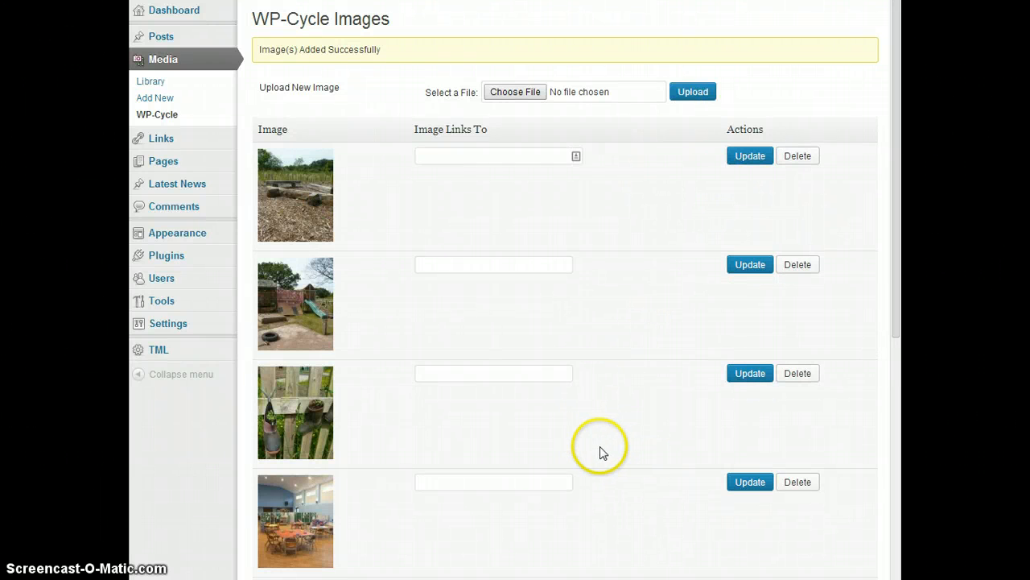
mouse_move(144, 10)
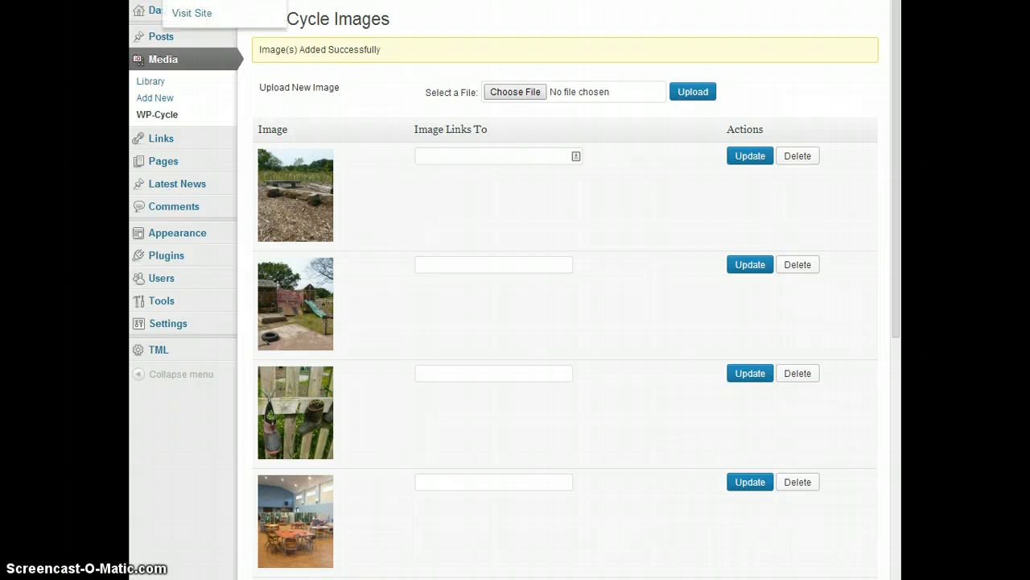
left_click(186, 11)
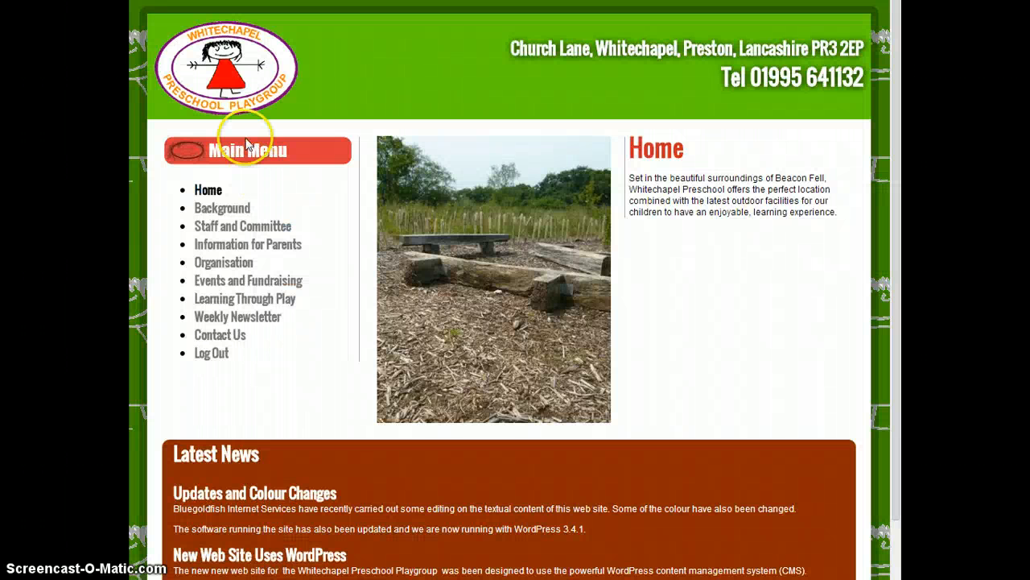